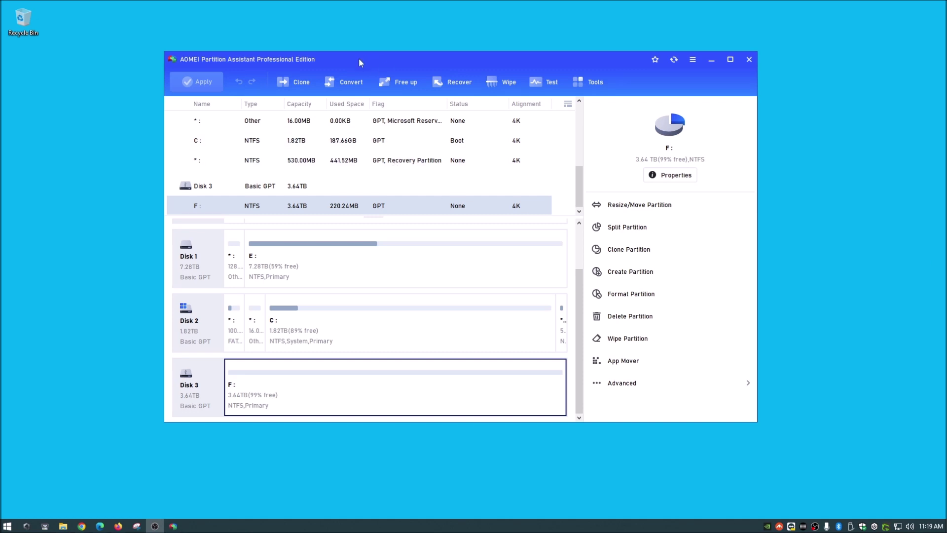
Step: Select the F: partition on Disk 3
drag(359, 58, 336, 53)
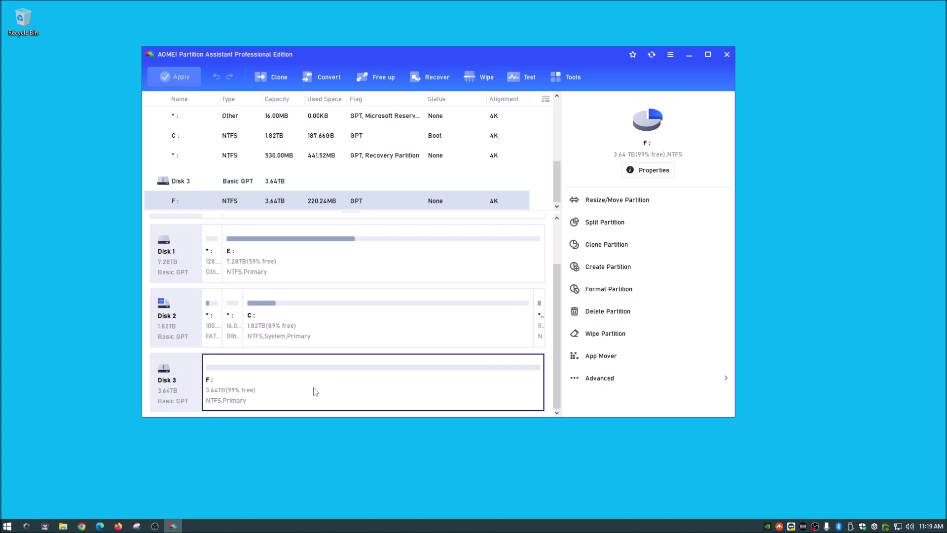
click(317, 339)
click(301, 392)
click(339, 326)
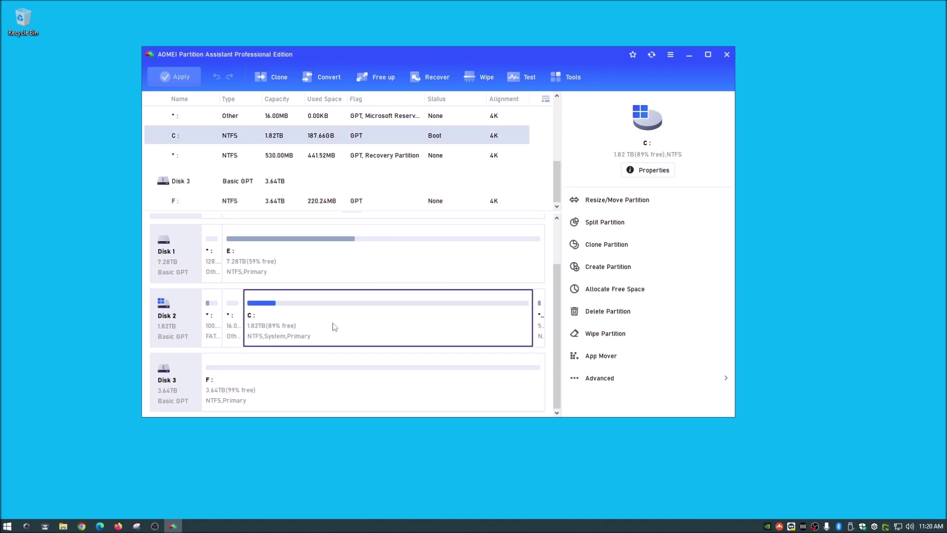
click(313, 400)
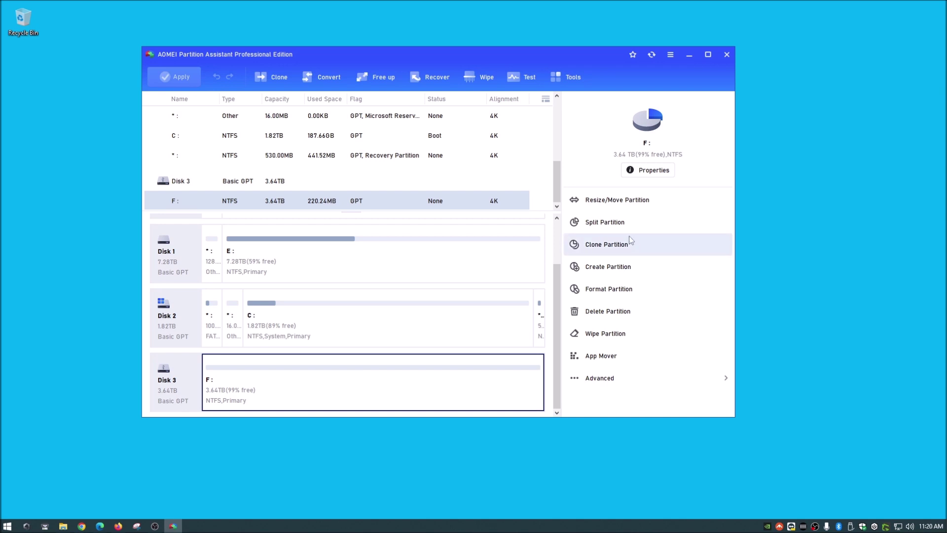
Step: Split F: into a 1.02TB F: and a new 2.62TB G: partition
click(612, 226)
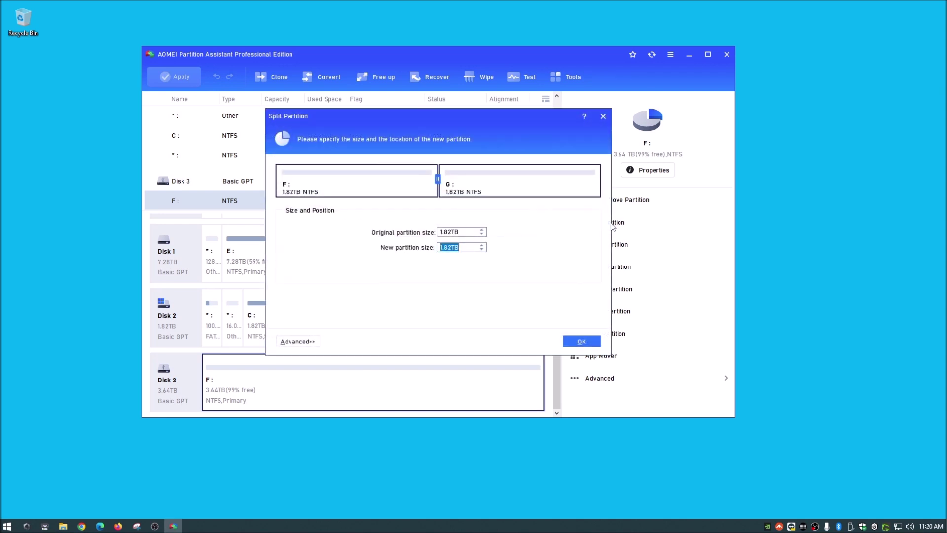
drag(419, 116, 376, 127)
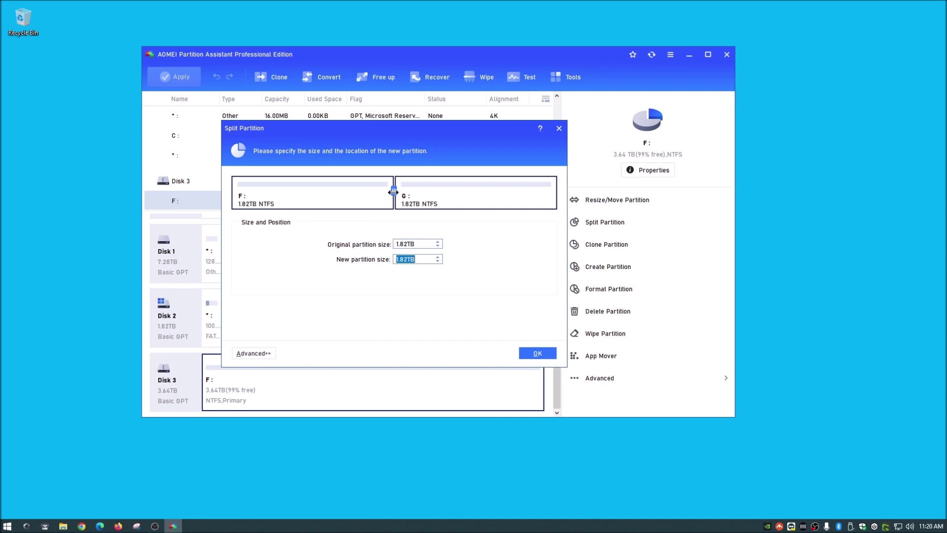
drag(393, 192, 322, 191)
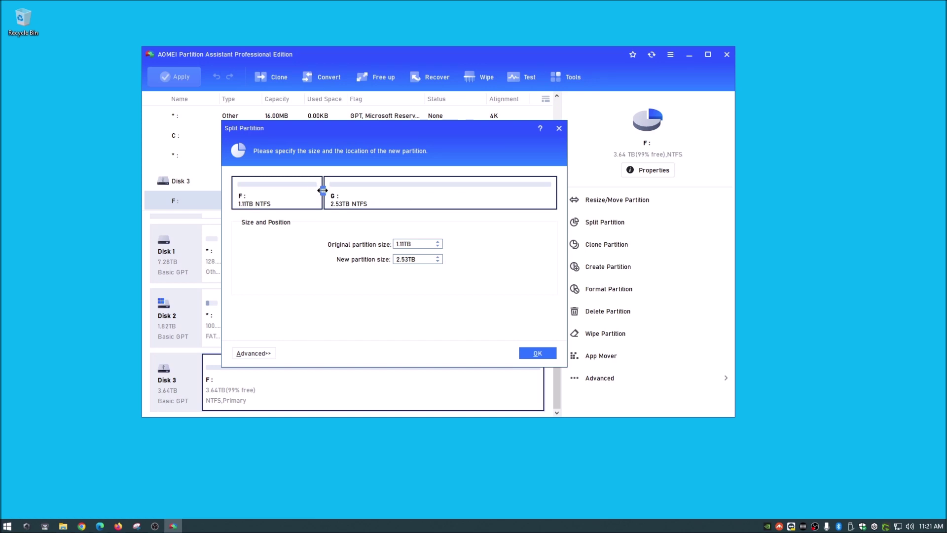
drag(322, 190, 315, 190)
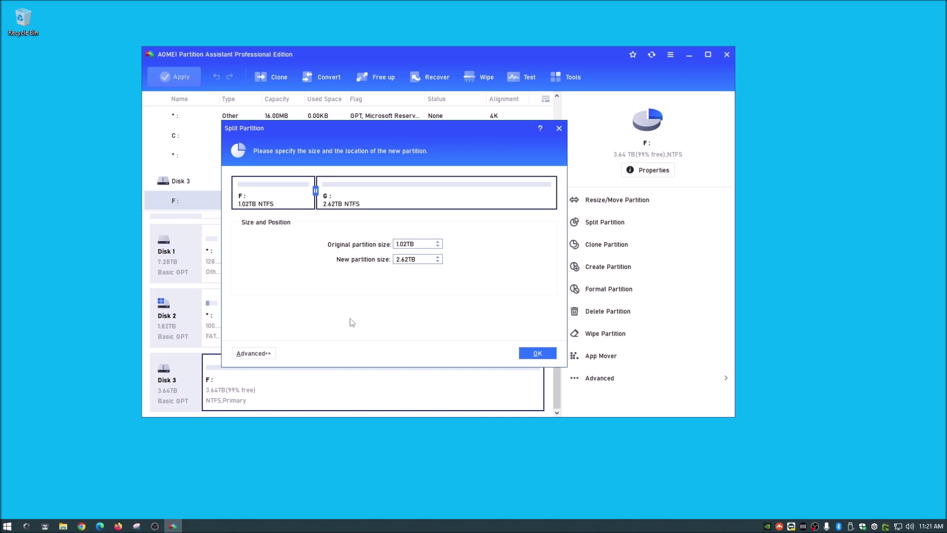
click(538, 353)
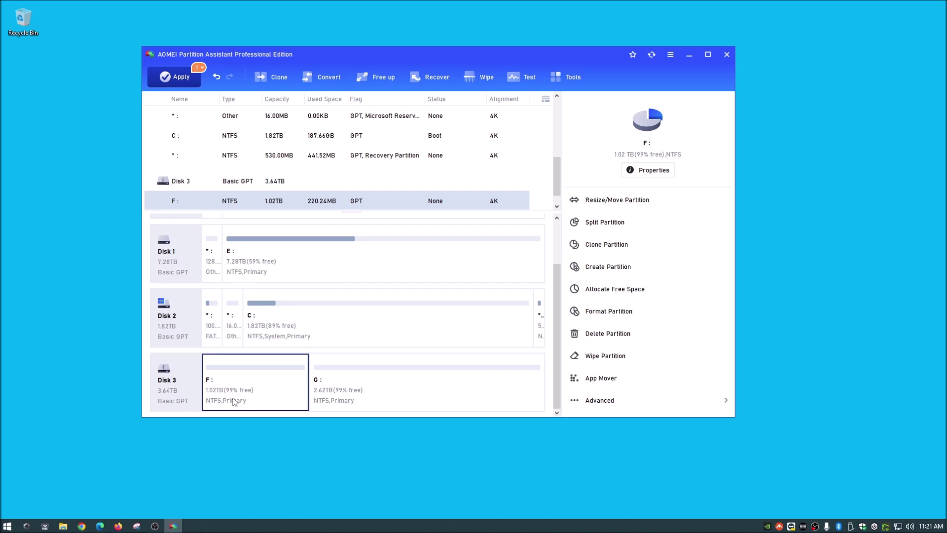
click(393, 398)
click(253, 398)
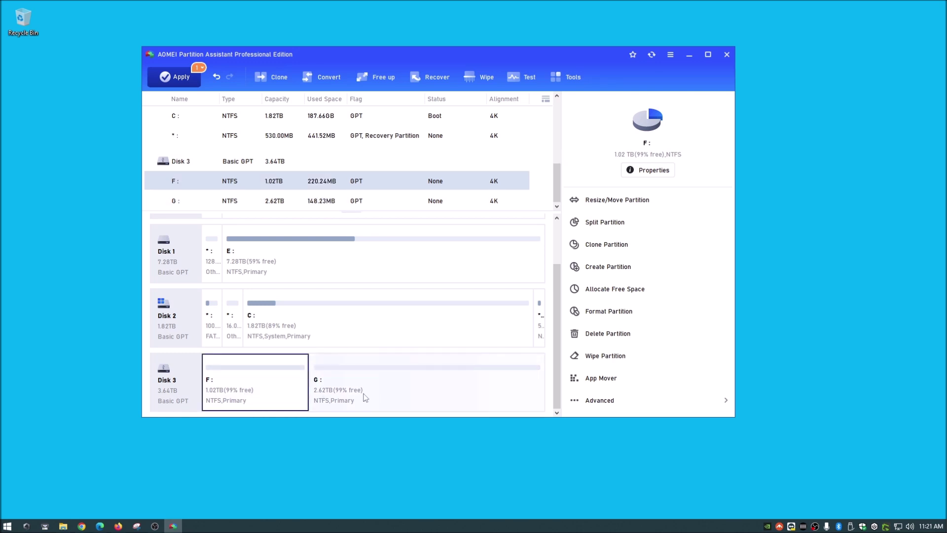
click(63, 526)
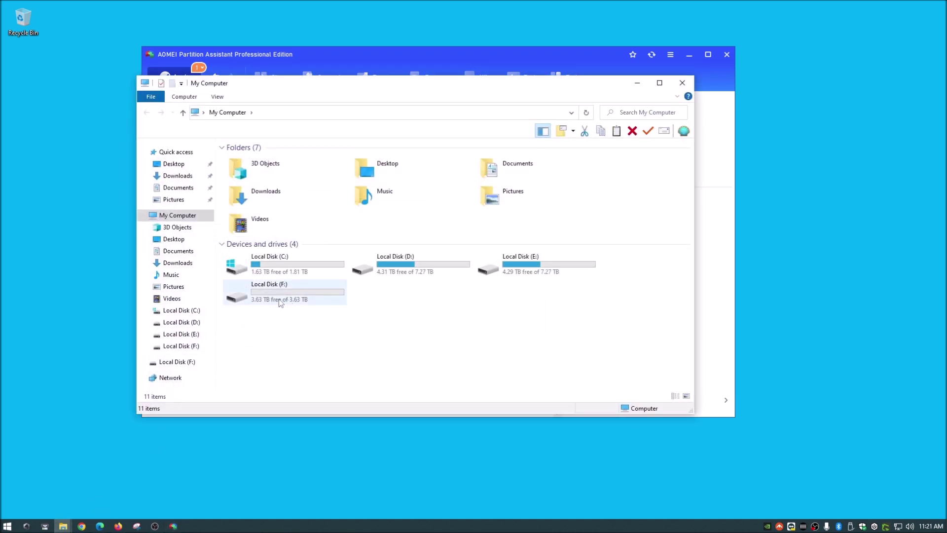
click(682, 83)
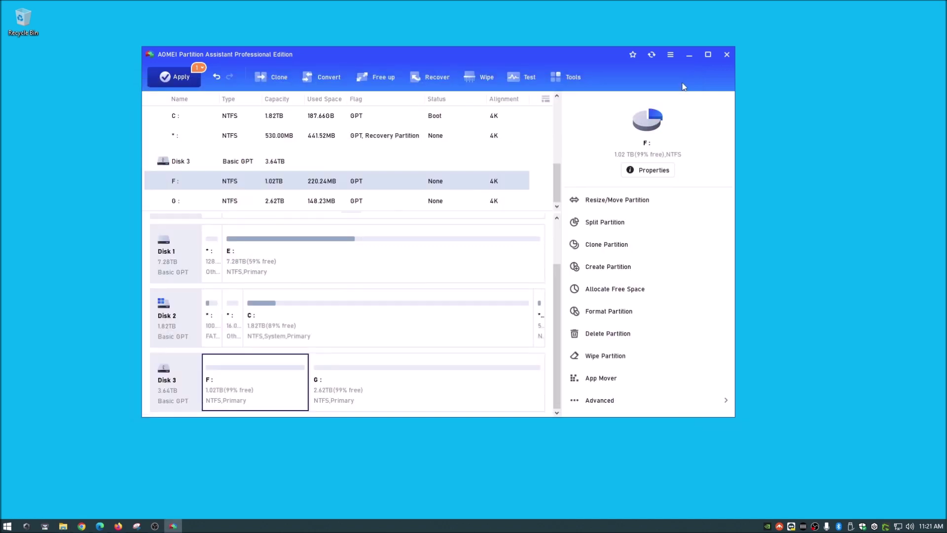
click(437, 381)
click(268, 396)
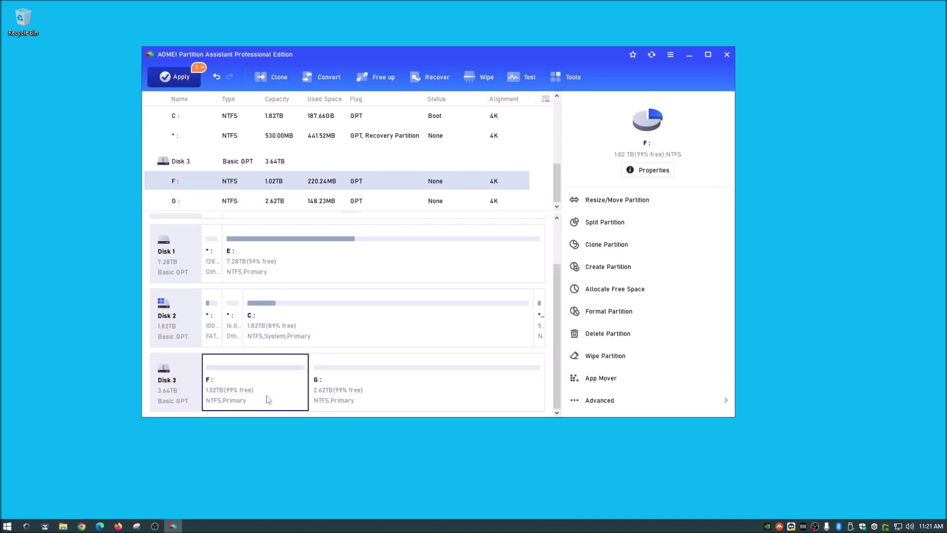
click(175, 77)
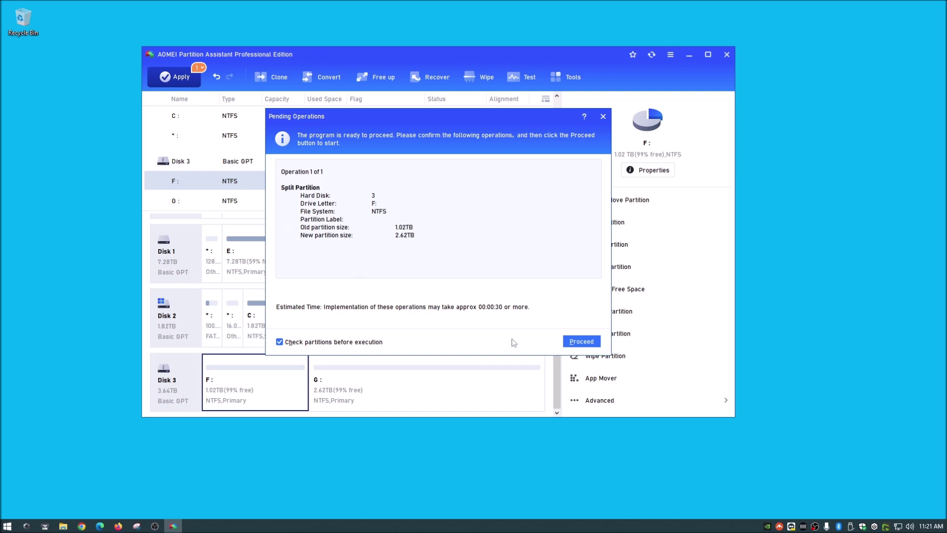
Step: Apply the queued F:/G: split and check the new drives in File Explorer
click(580, 341)
click(448, 261)
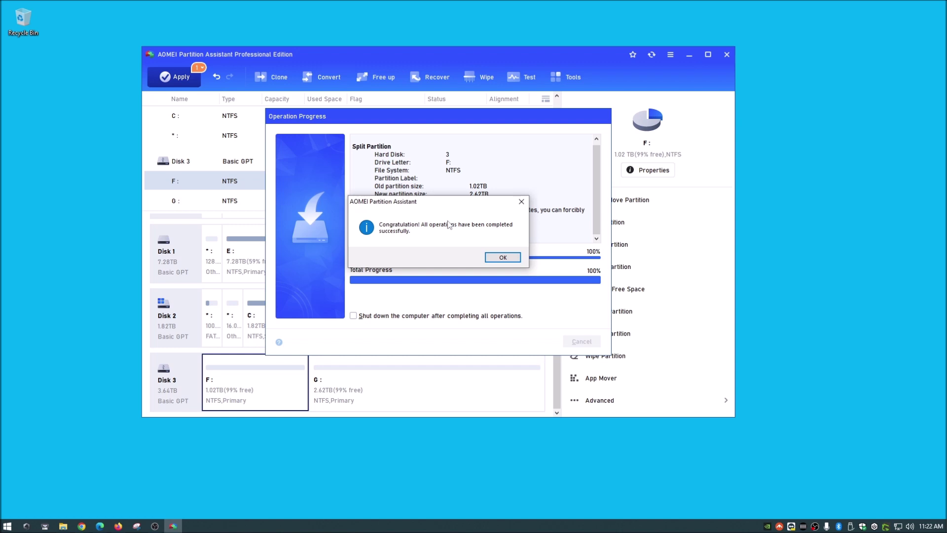
click(502, 258)
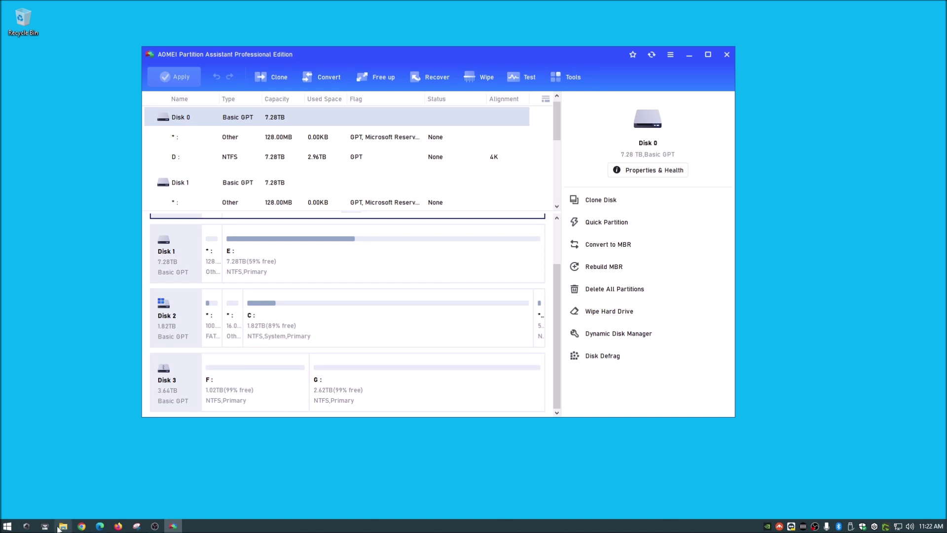
middle_click(59, 527)
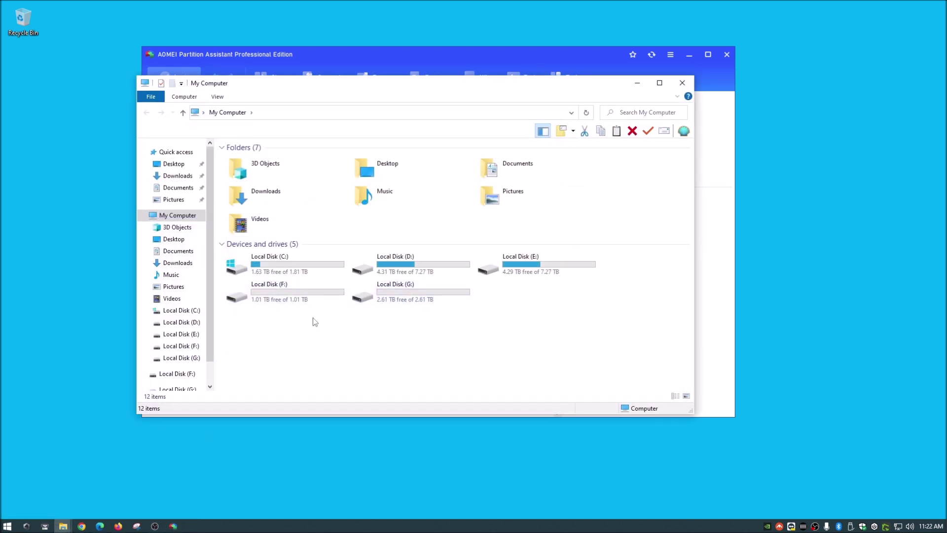
click(289, 298)
click(420, 301)
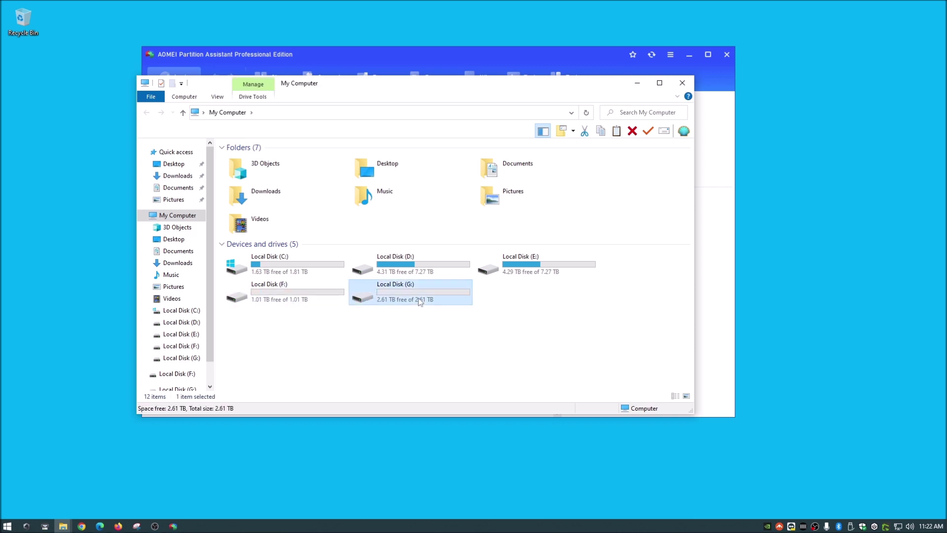
click(293, 363)
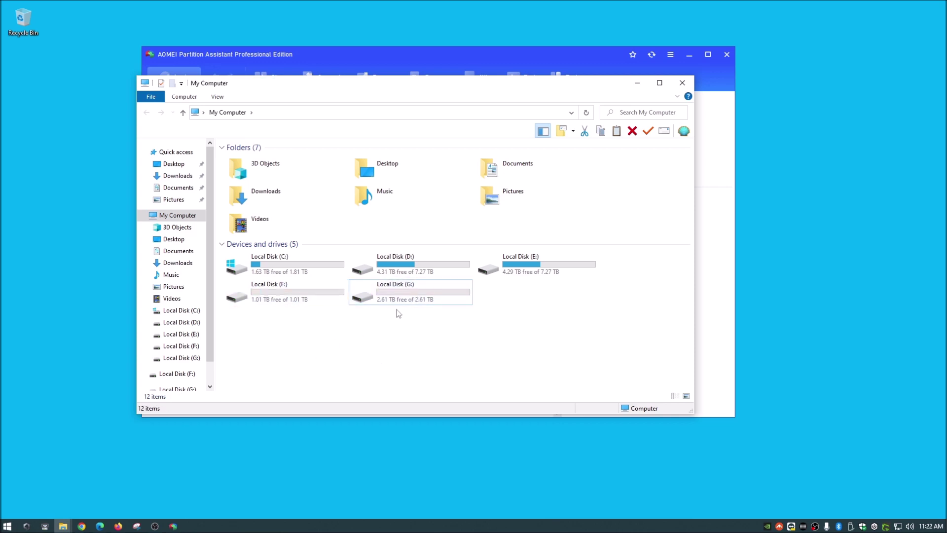
click(277, 301)
click(437, 301)
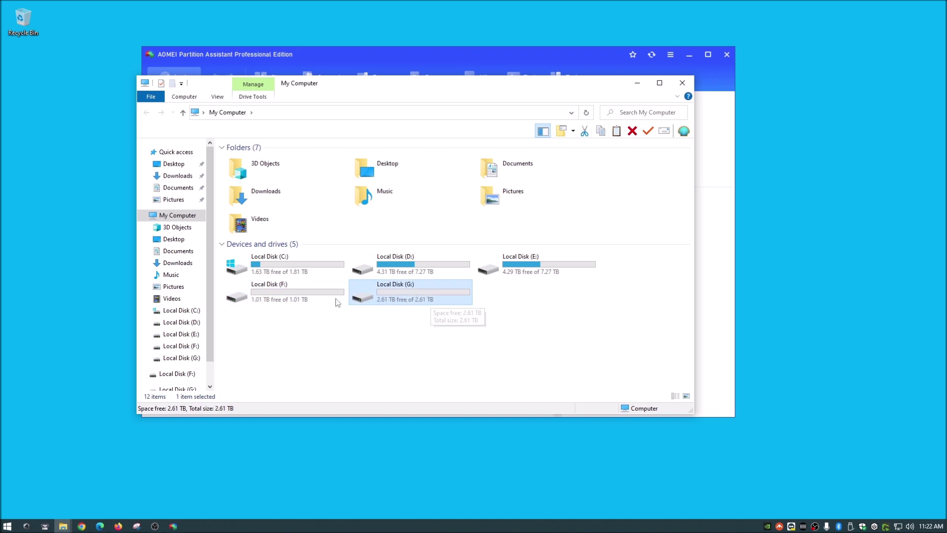
click(301, 287)
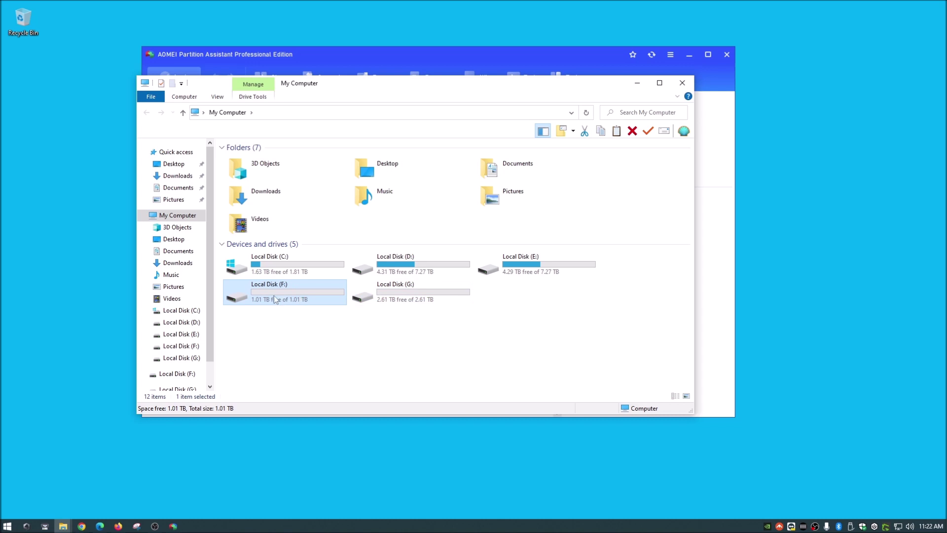
click(409, 295)
click(532, 300)
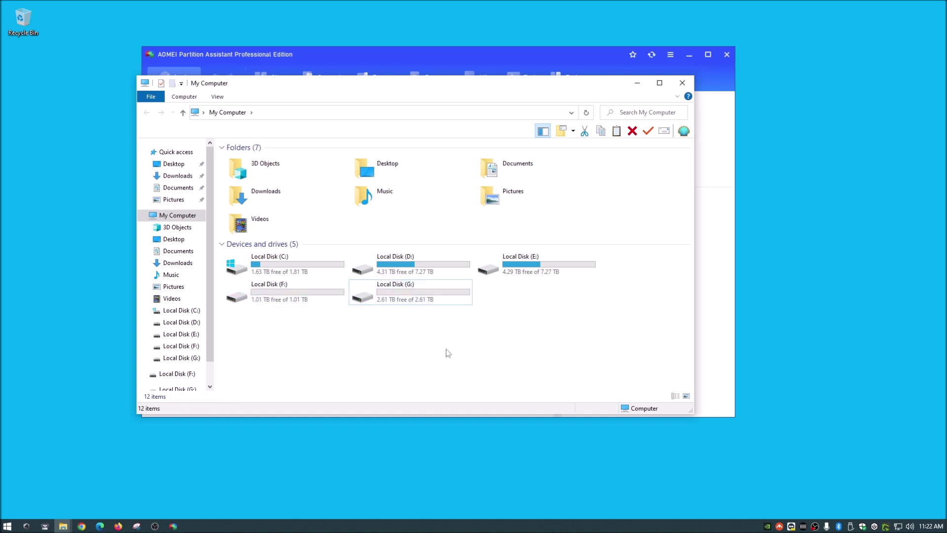
click(682, 83)
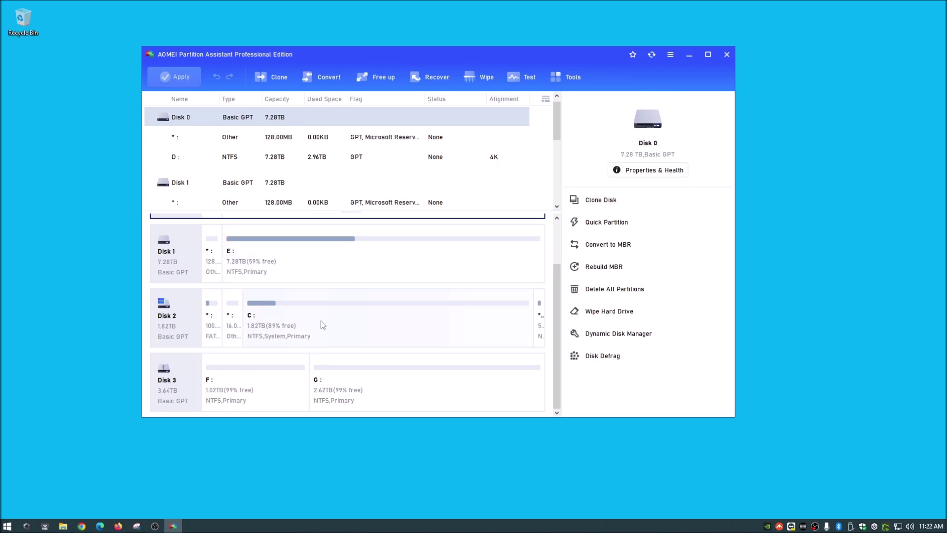
Step: Split Disk 3's G: partition into two equal 1.31TB partitions, G: and H:
click(242, 391)
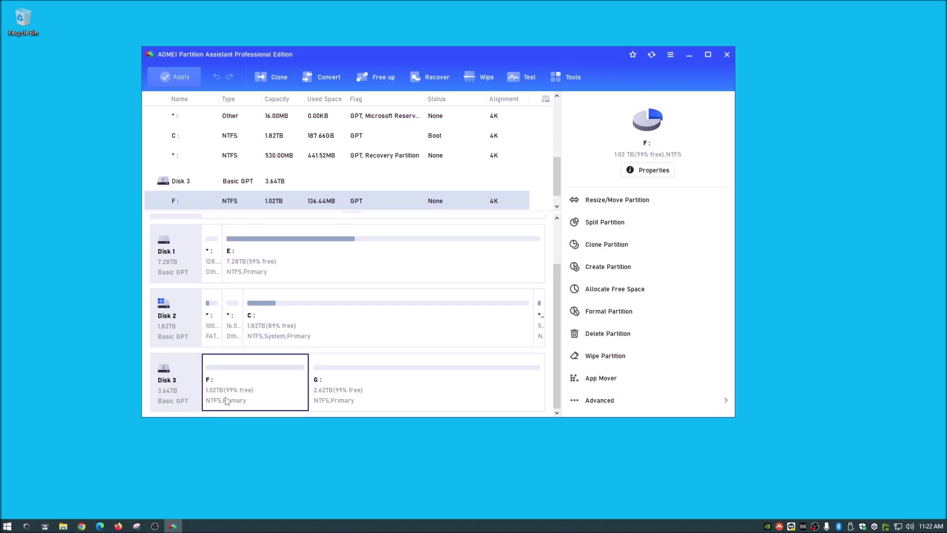
click(371, 396)
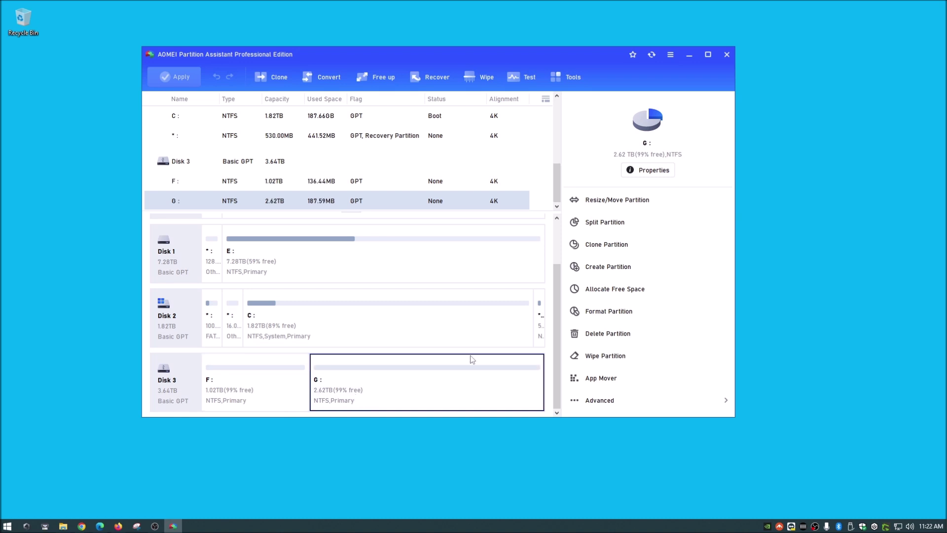
click(598, 223)
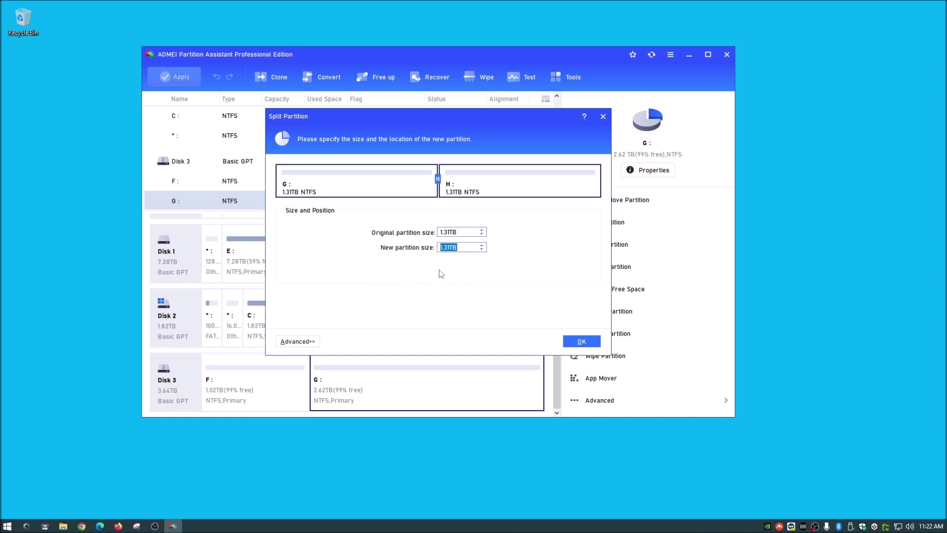
click(581, 342)
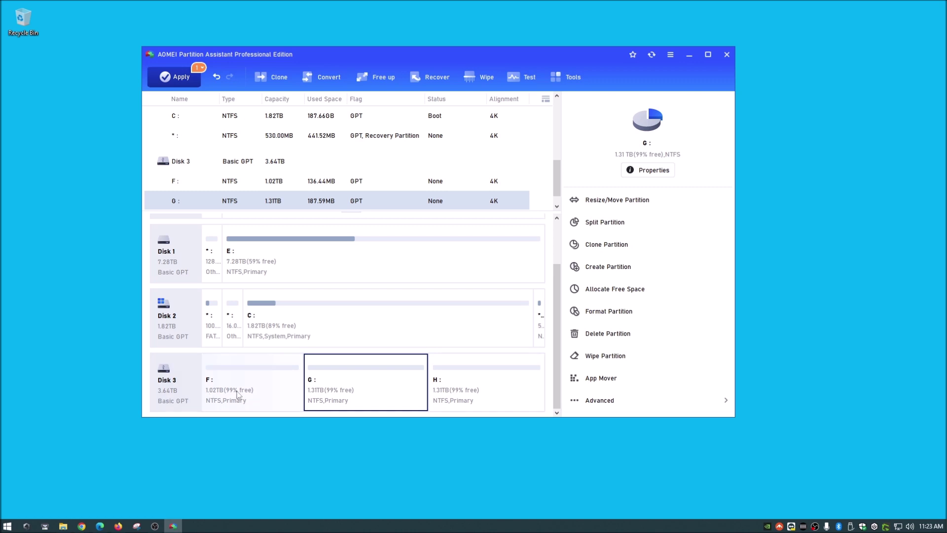
click(470, 393)
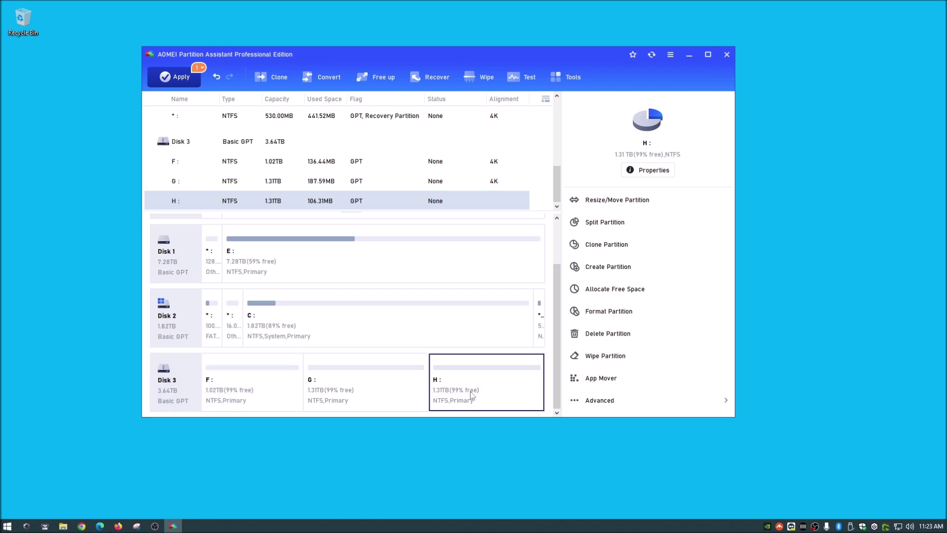
Step: Apply the pending G: split so Disk 3 holds F: 1.02TB, G: 1.31TB, H: 1.31TB
click(172, 76)
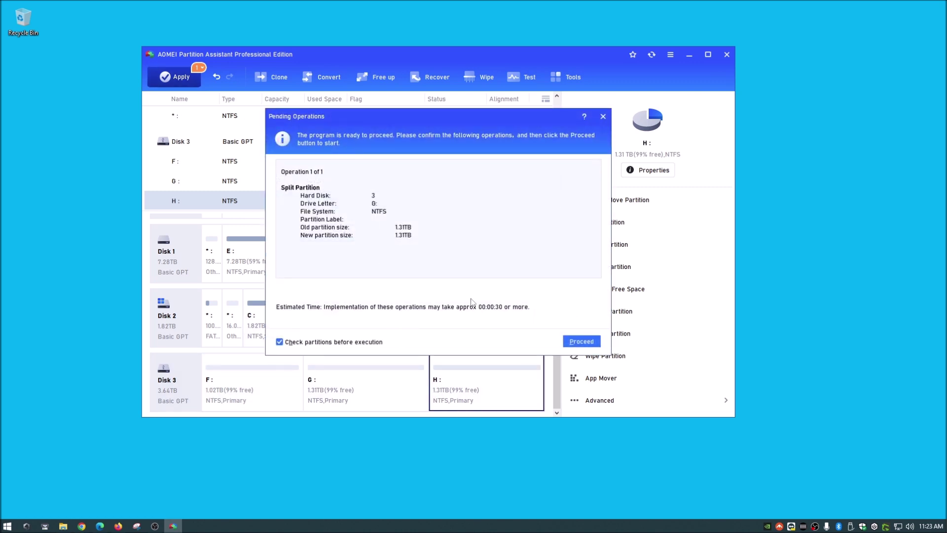
click(571, 342)
click(435, 256)
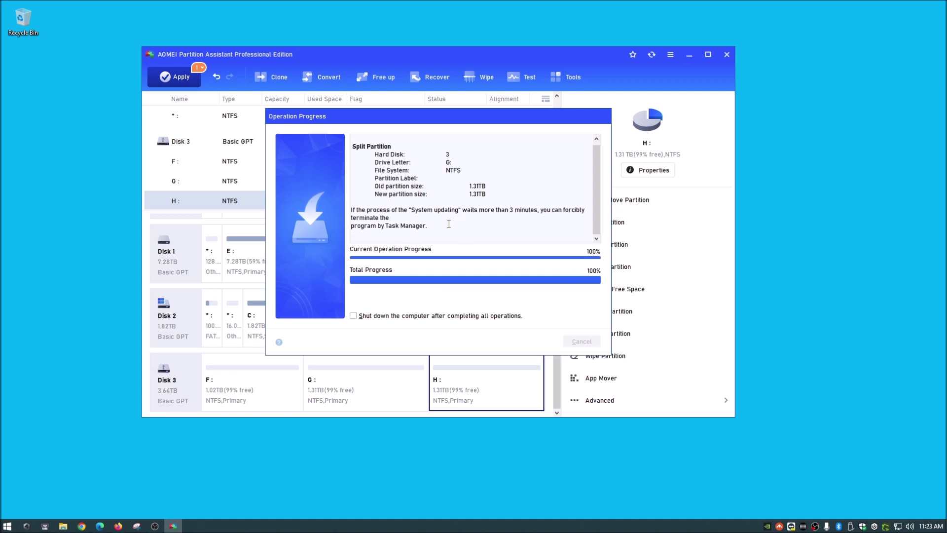
click(502, 258)
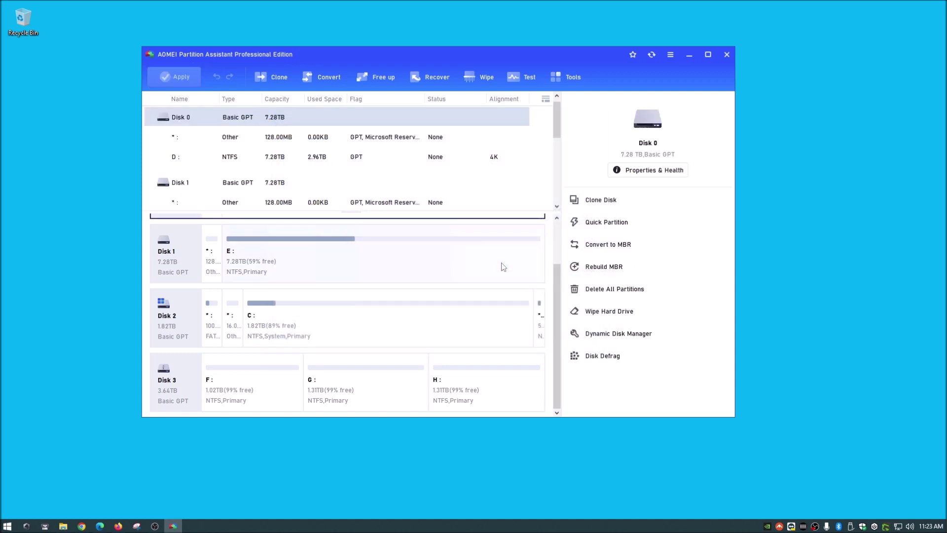
click(64, 525)
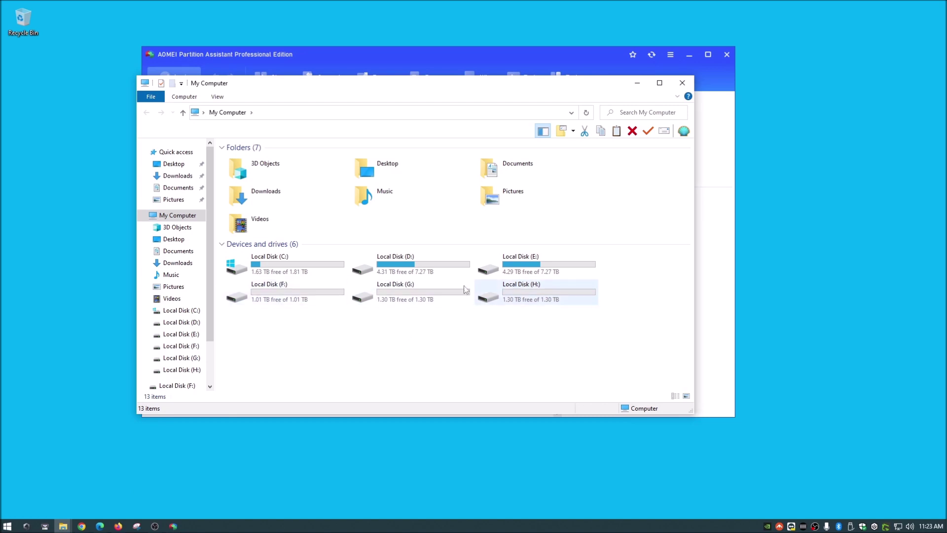
click(682, 83)
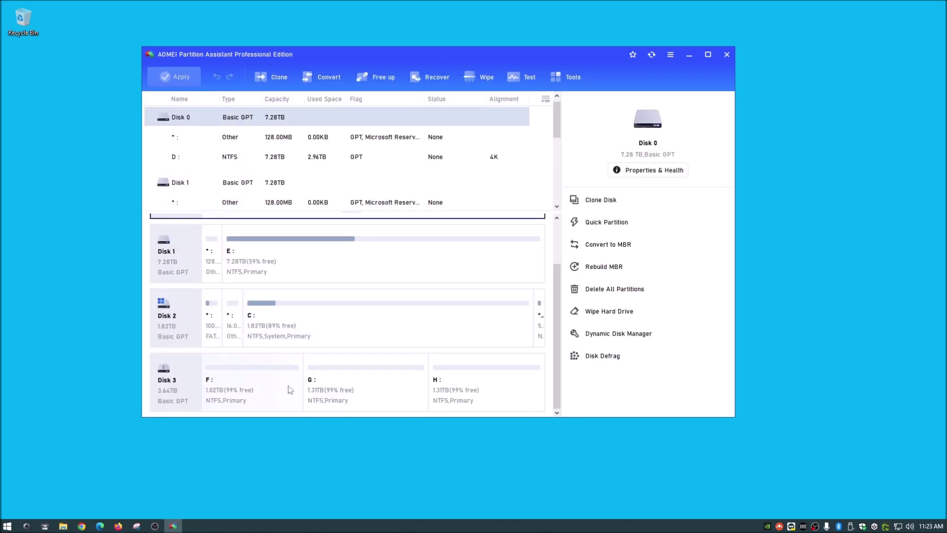
click(255, 398)
click(349, 397)
click(437, 393)
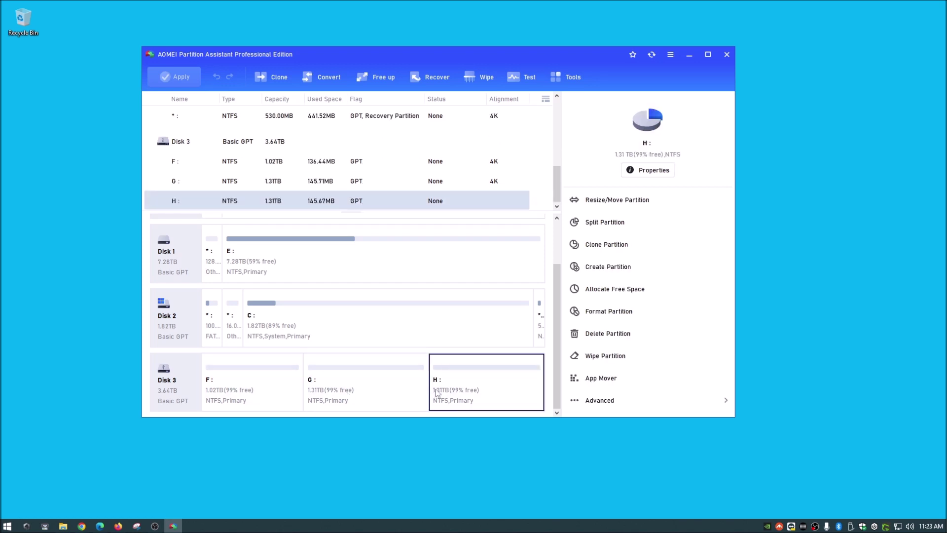
click(269, 399)
click(351, 393)
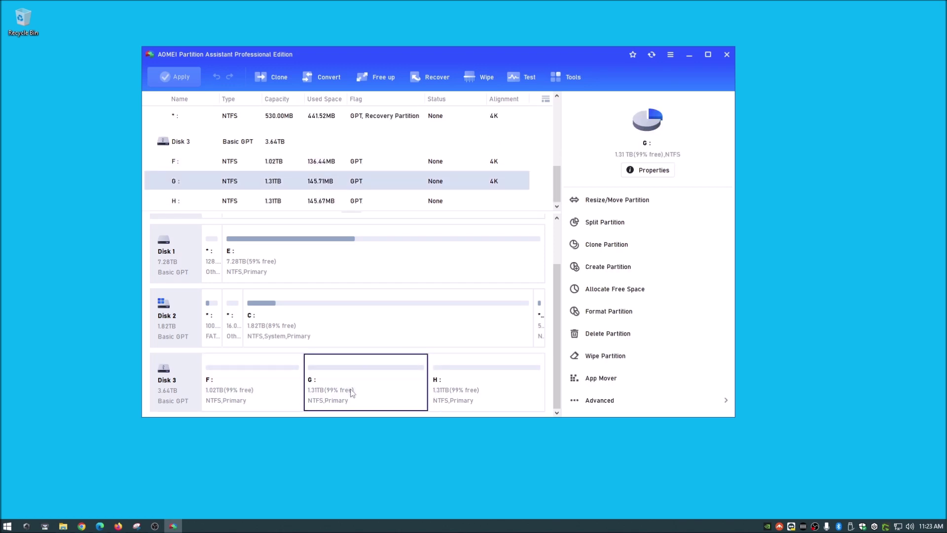
click(450, 395)
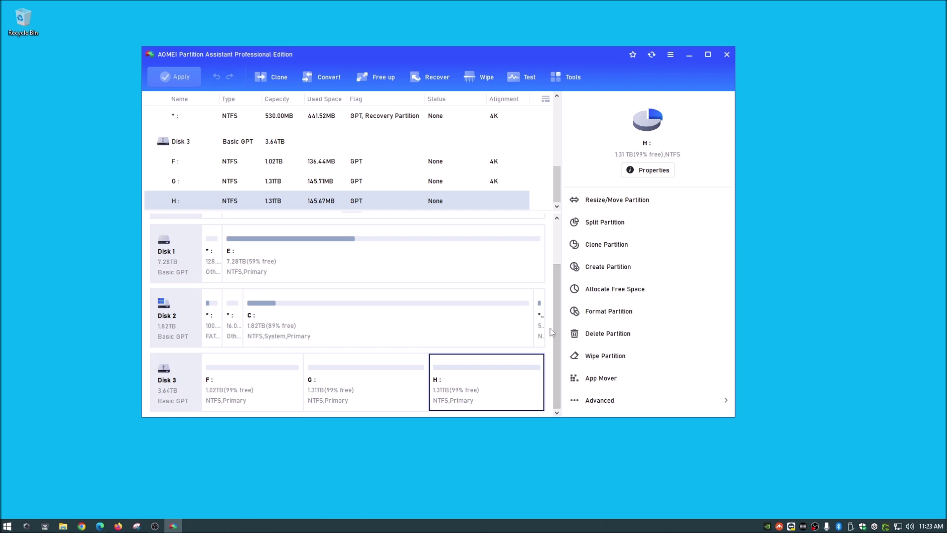
click(603, 222)
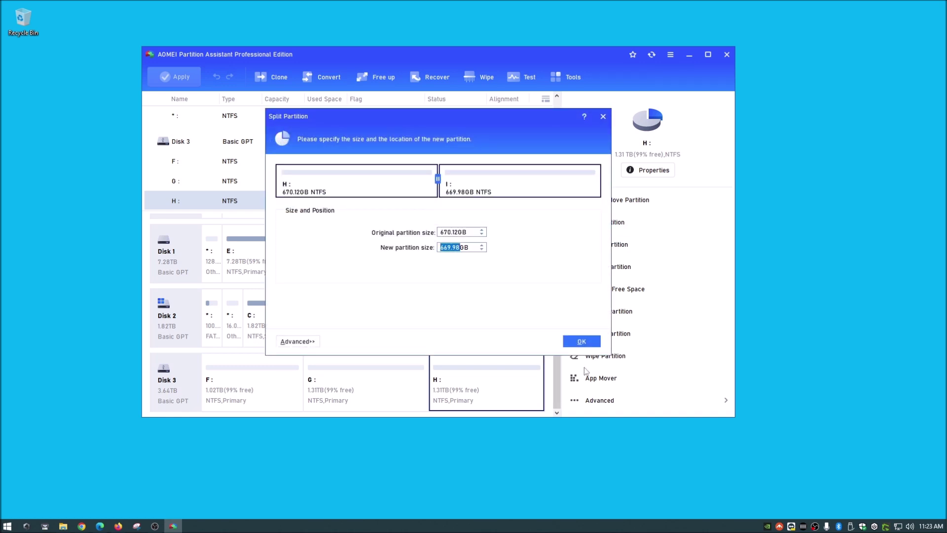
click(603, 116)
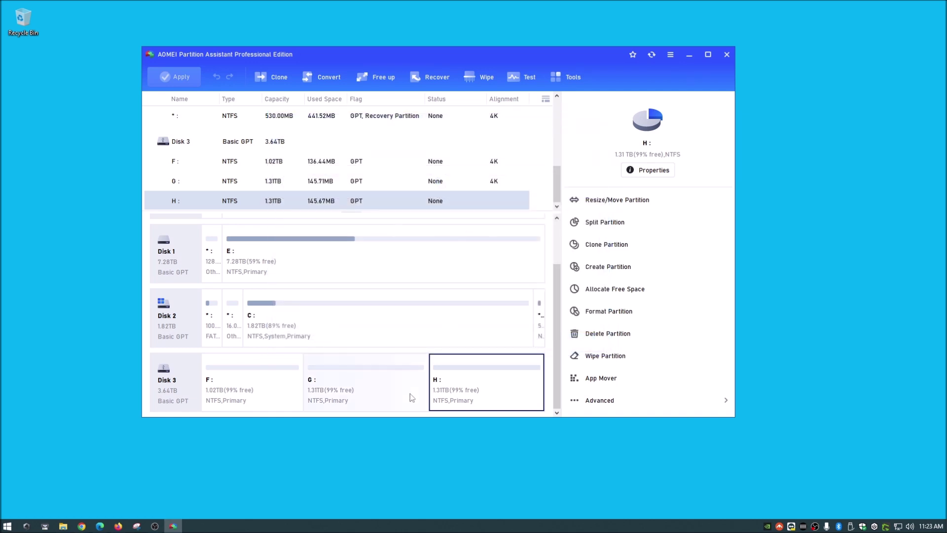
click(222, 397)
click(319, 394)
click(457, 388)
click(209, 393)
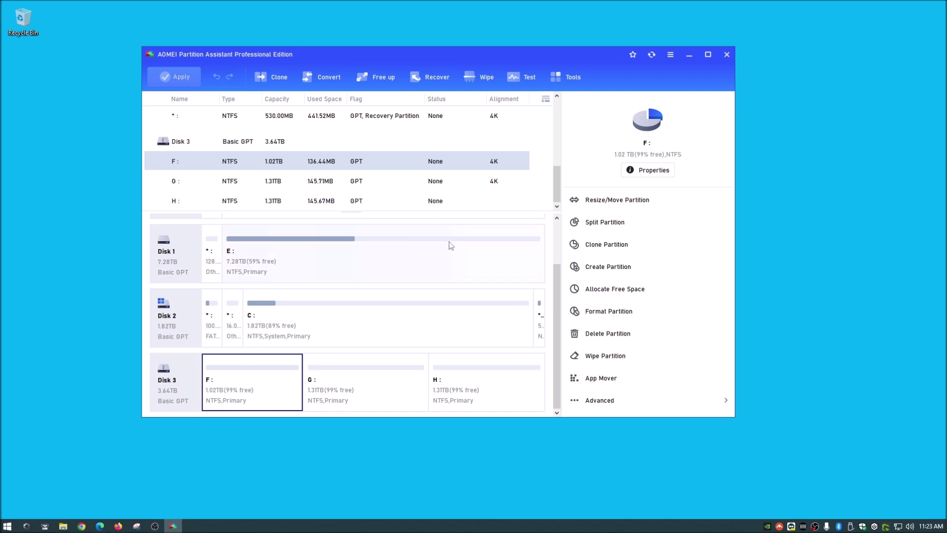
scroll(450, 242, down, 1)
scroll(449, 242, up, 1)
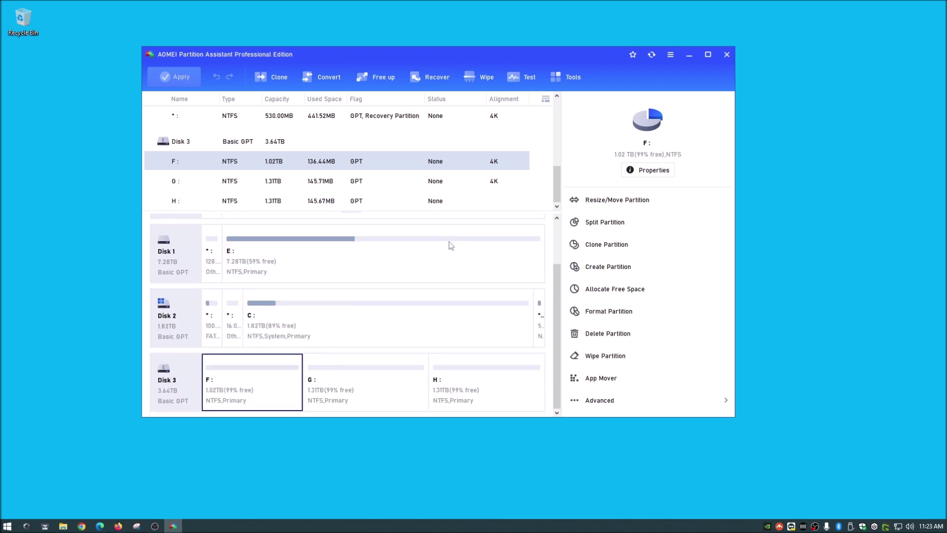